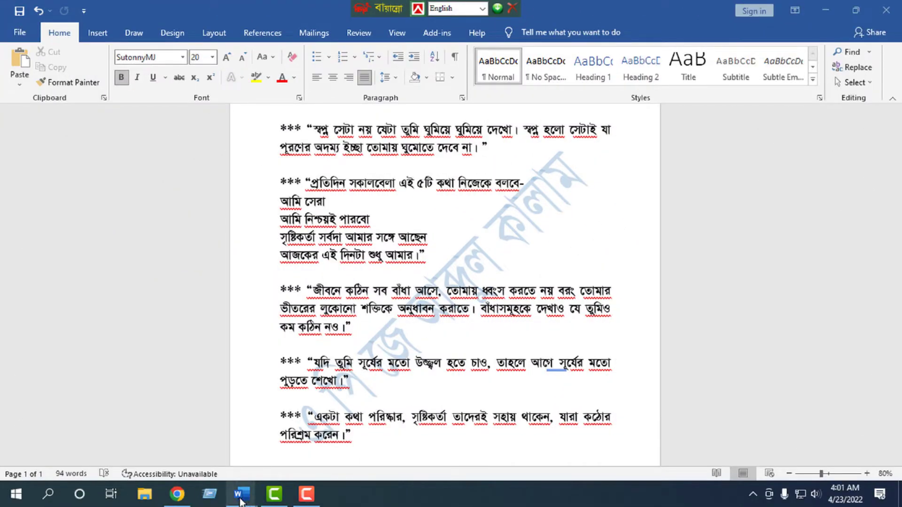
Step: Apply the diagonal CONFIDENTIAL 1 watermark to the quotes page, then reopen the Watermark gallery
mouse_move(241, 494)
left_click(206, 439)
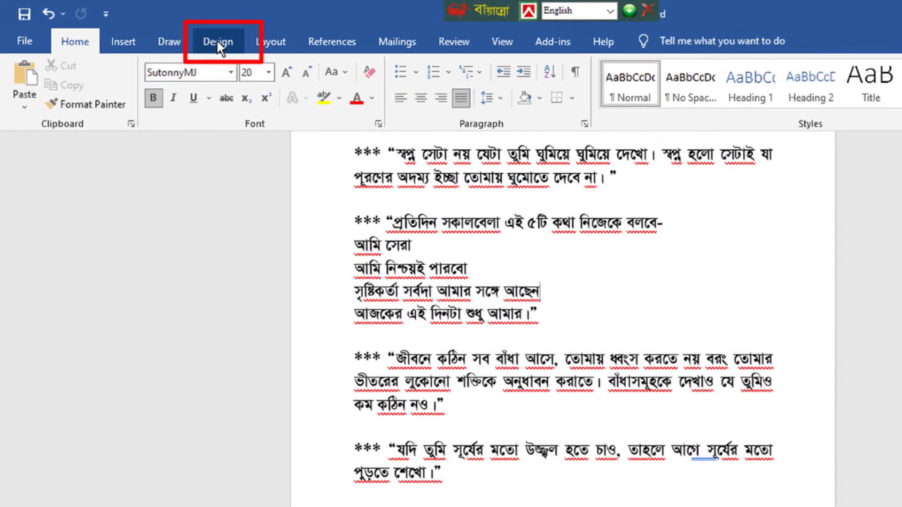
left_click(216, 41)
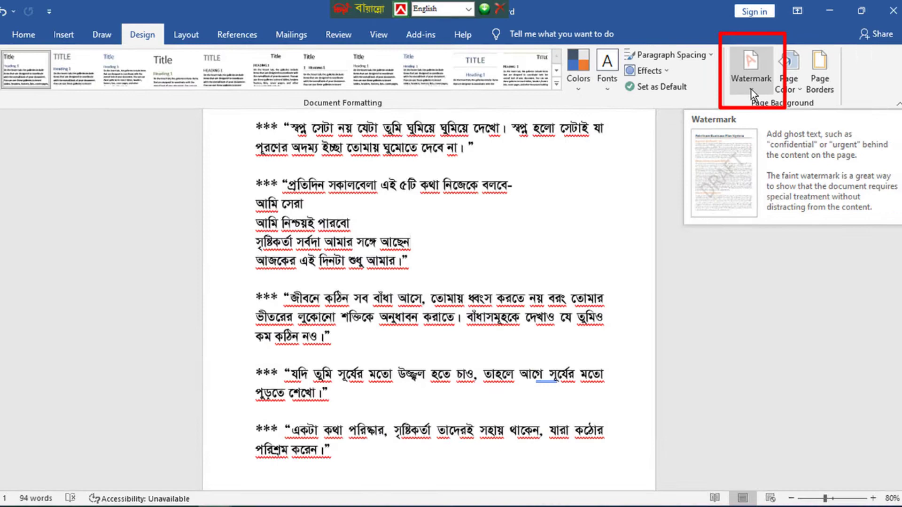
left_click(794, 108)
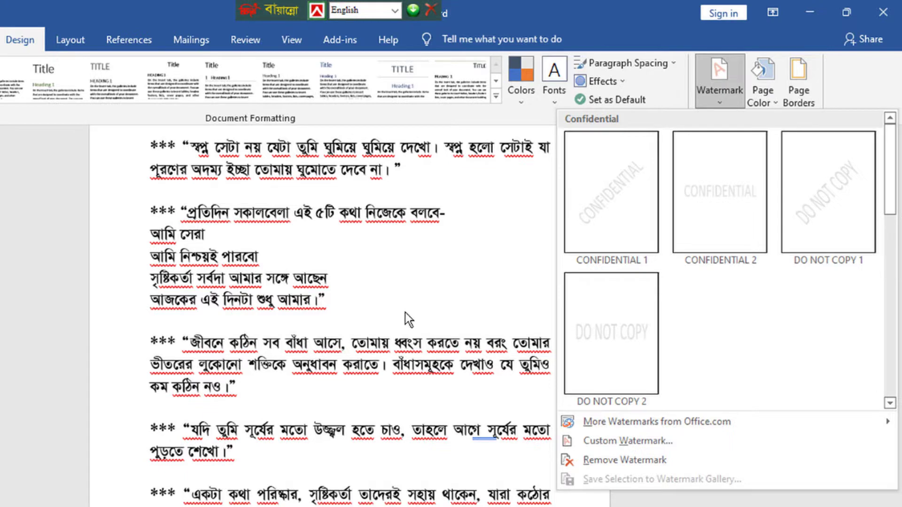
left_click(615, 208)
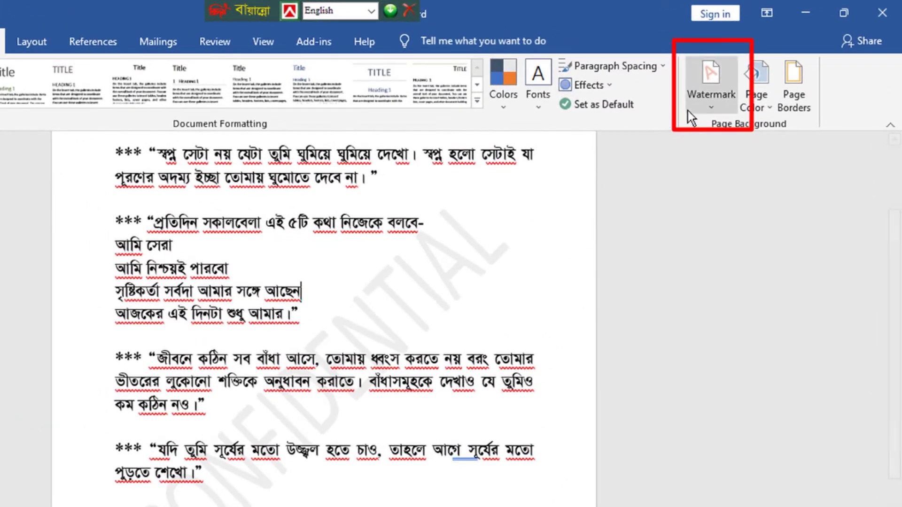
left_click(700, 108)
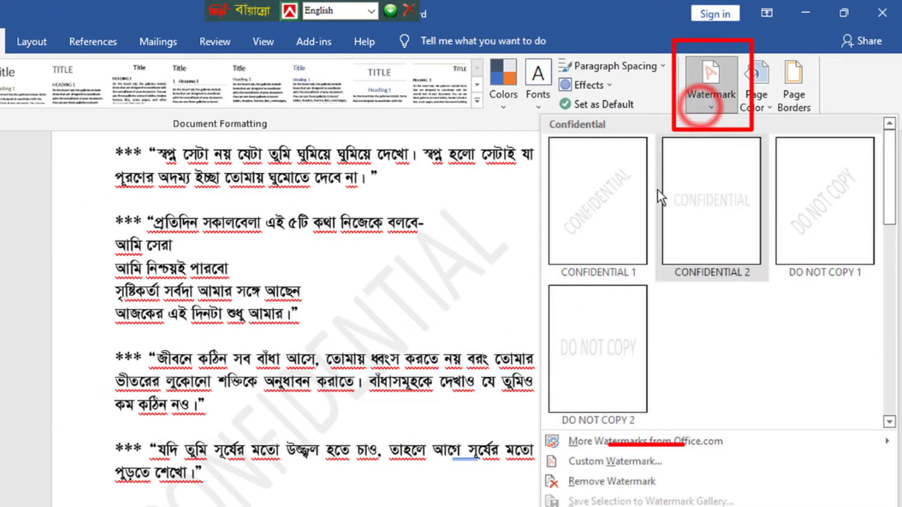
Step: In the custom watermark settings, select the CONFIDENTIAL text and set its font to Times New Roman
left_click(624, 463)
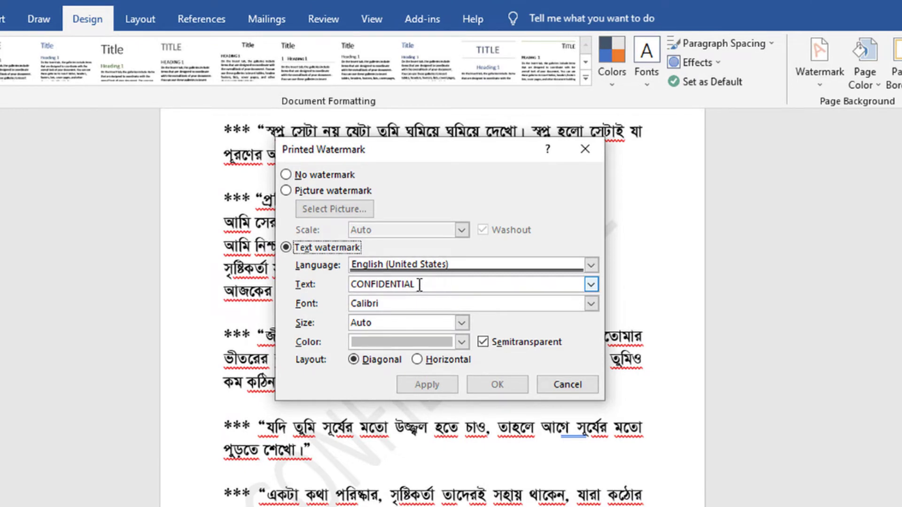
left_click_drag(418, 285, 358, 284)
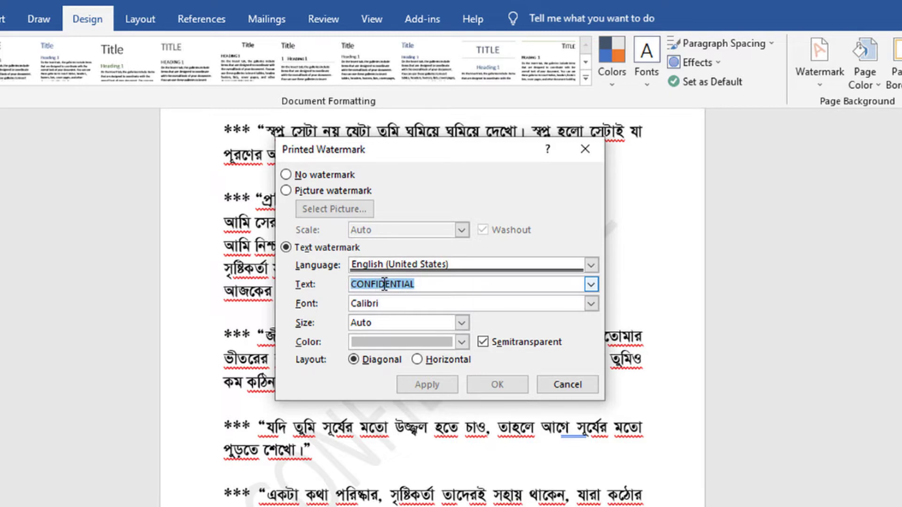
left_click(401, 302)
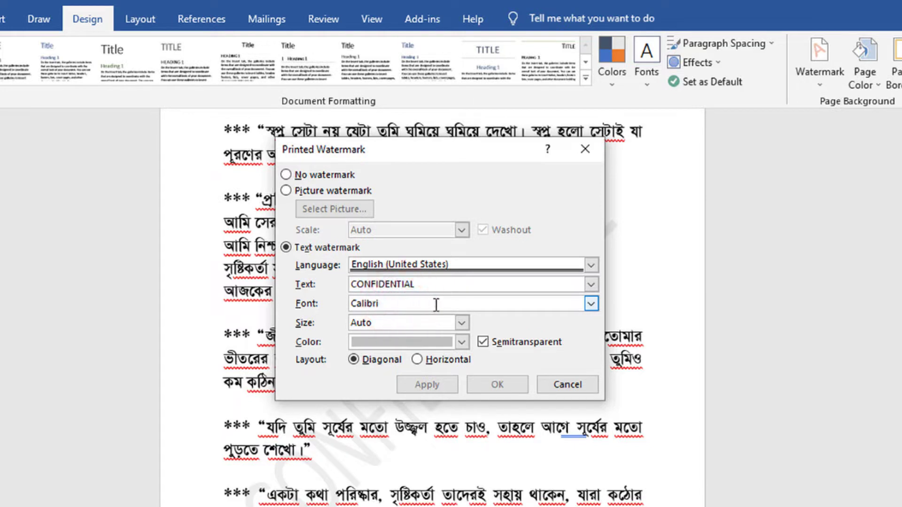
left_click(591, 304)
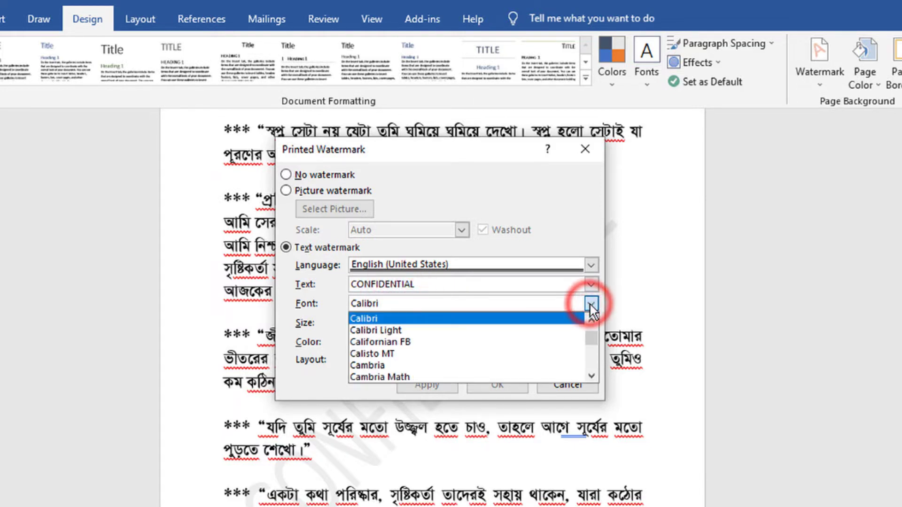
left_click(592, 341)
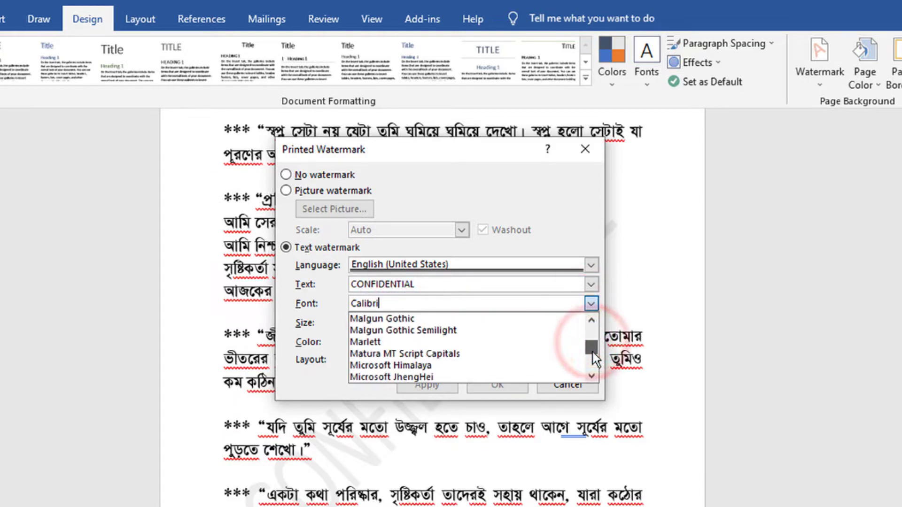
left_click_drag(593, 344, 593, 361)
scroll(526, 352, "down", 3)
scroll(526, 352, "down", 1)
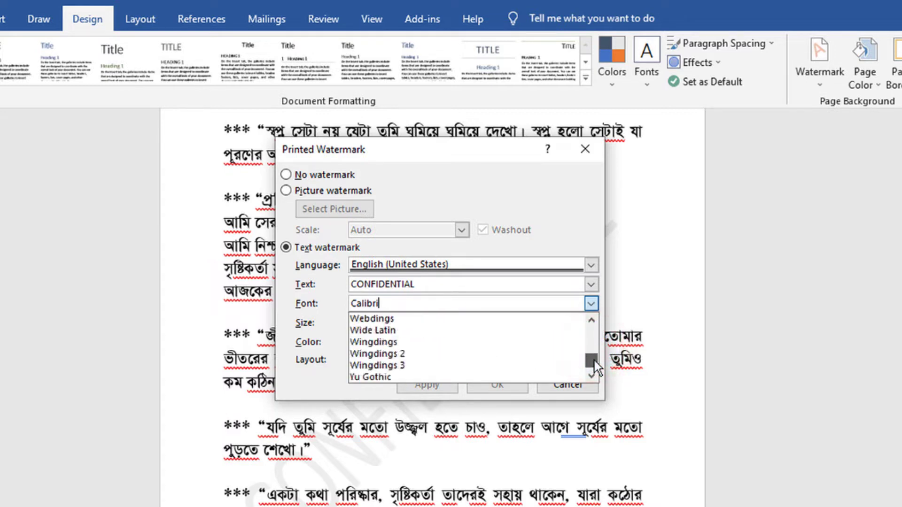
scroll(474, 334, "up", 2)
scroll(452, 336, "up", 1)
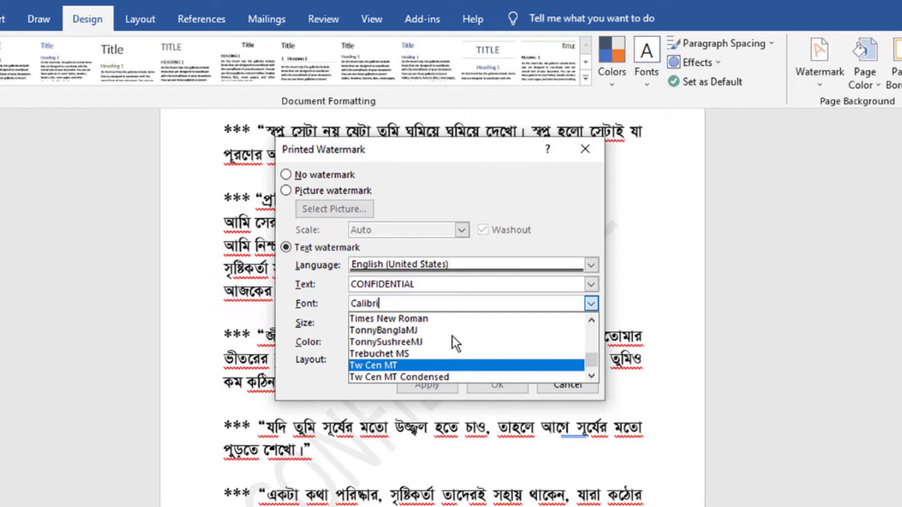
scroll(453, 336, "up", 1)
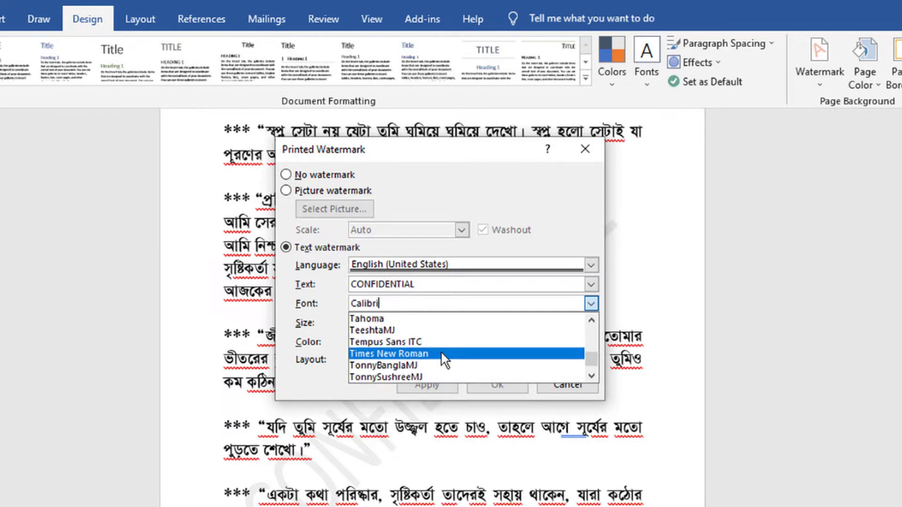
left_click(441, 353)
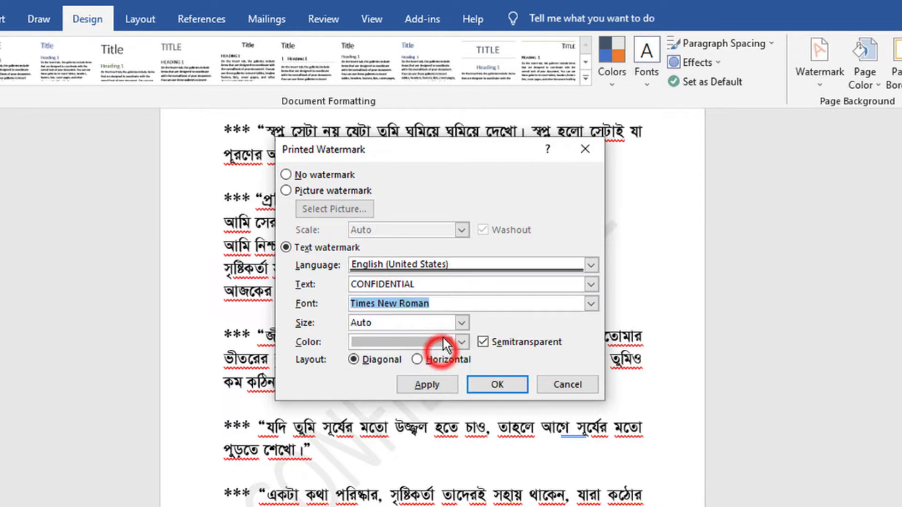
left_click(429, 287)
type("A P J Abdul Kalam")
Step: Keep size Auto, colour the 'A P J Abdul Kalam' watermark purple, then apply and confirm
left_click(463, 323)
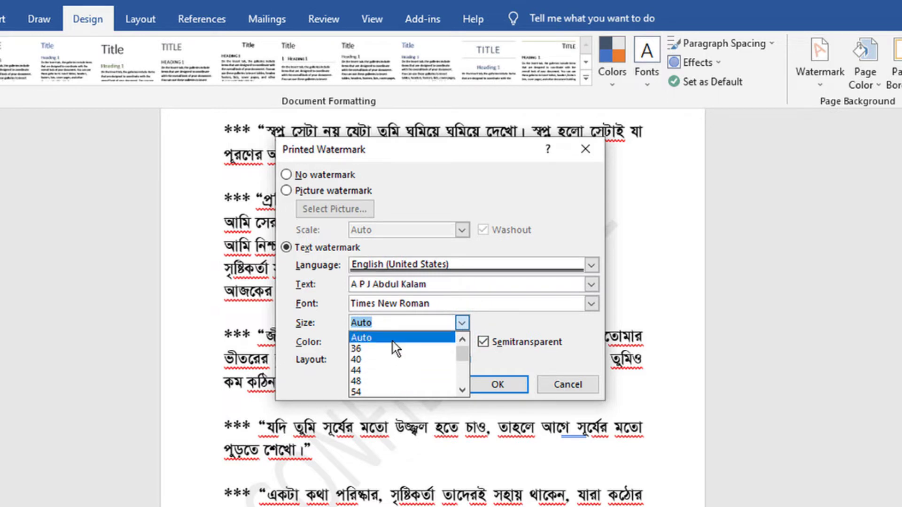
left_click(514, 321)
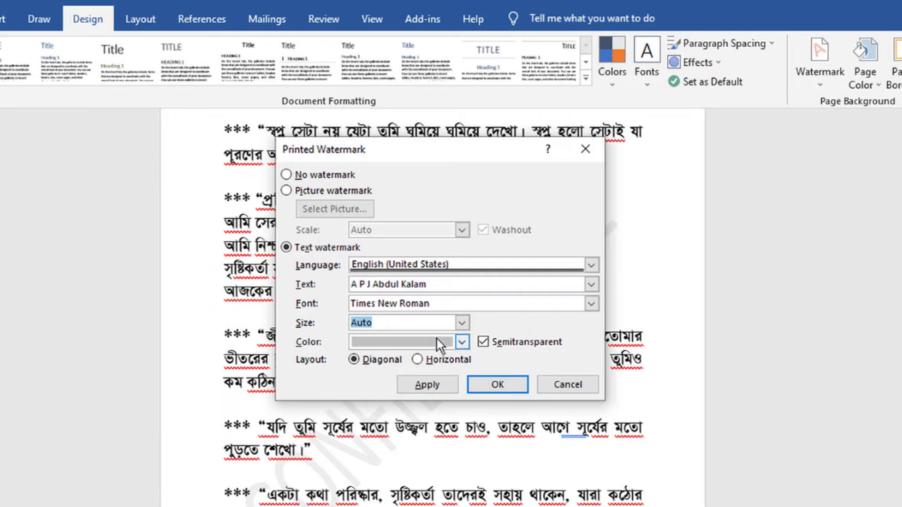
left_click(461, 342)
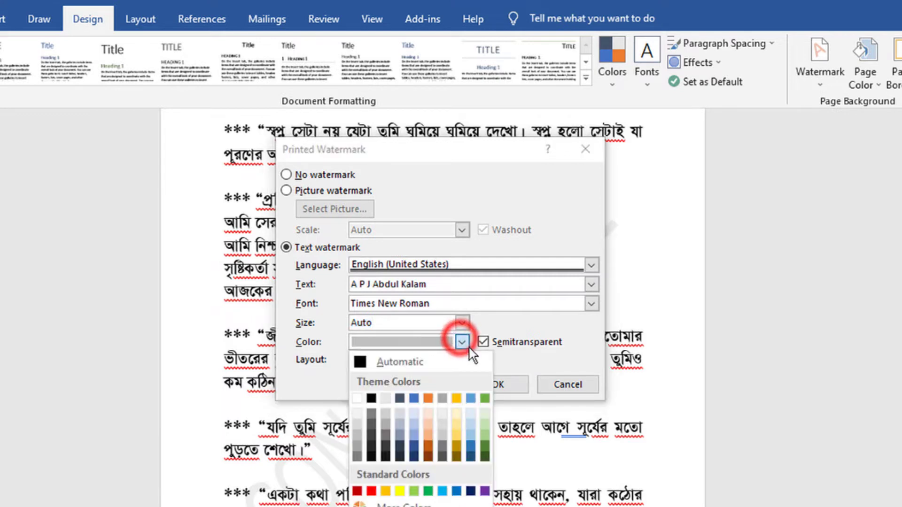
left_click(484, 491)
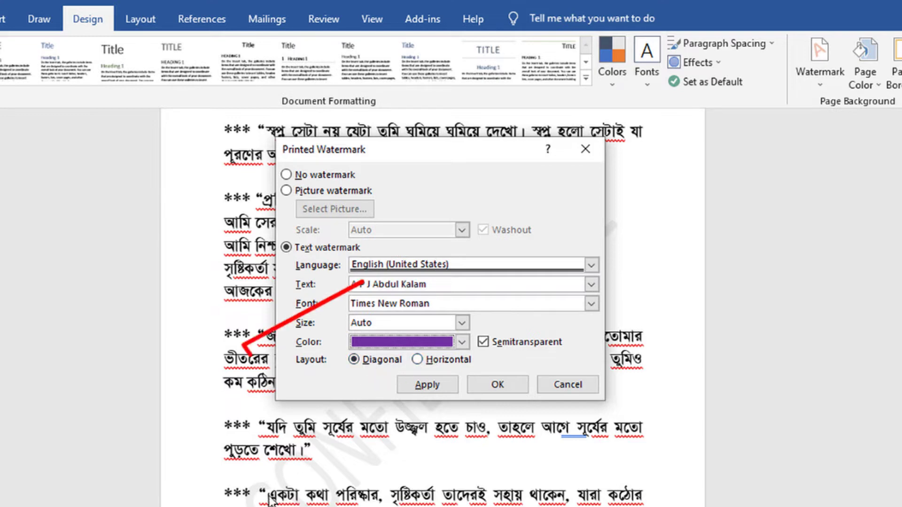
left_click(427, 384)
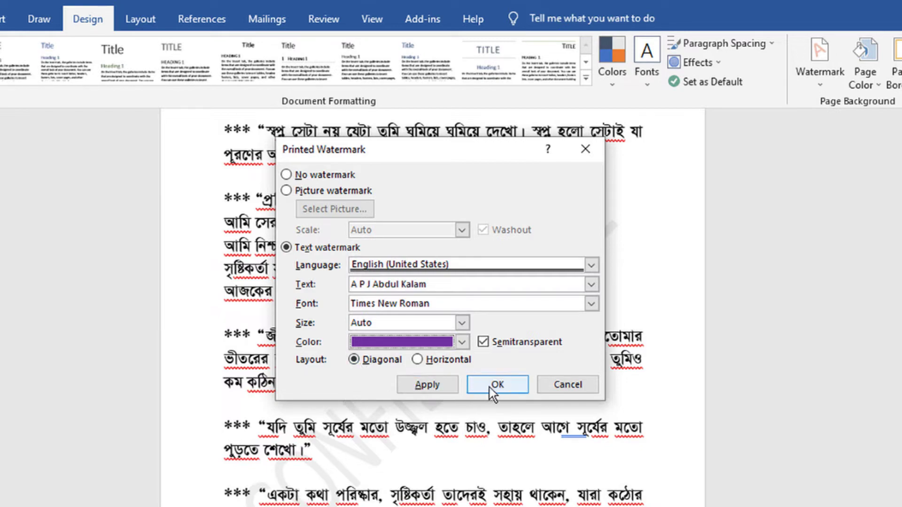
left_click(504, 385)
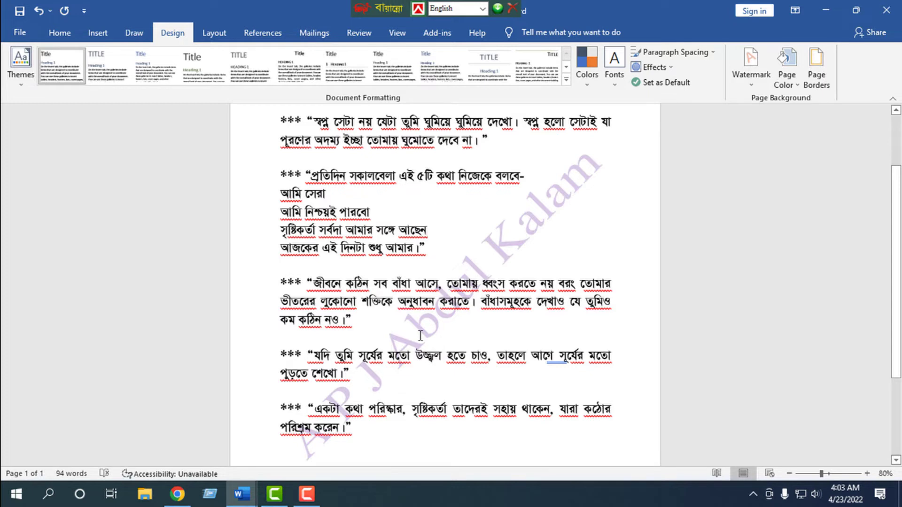
key("ctrl+p")
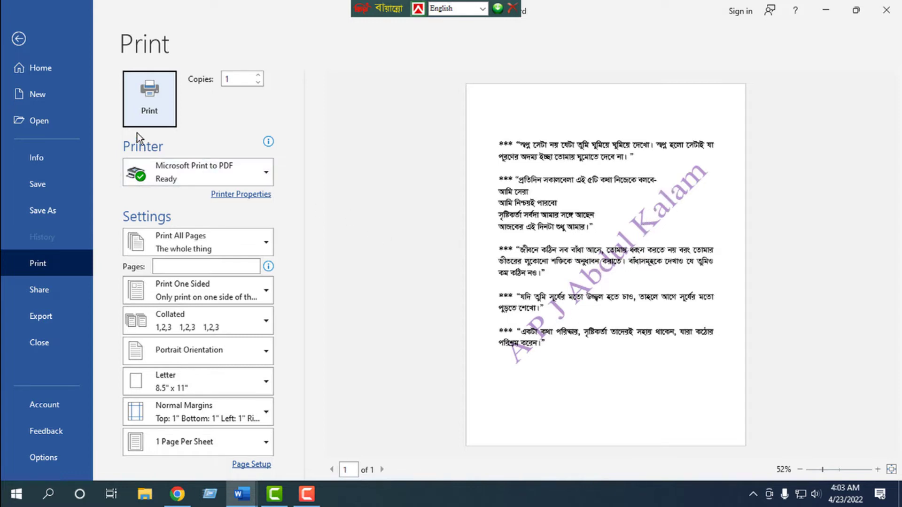
left_click(18, 39)
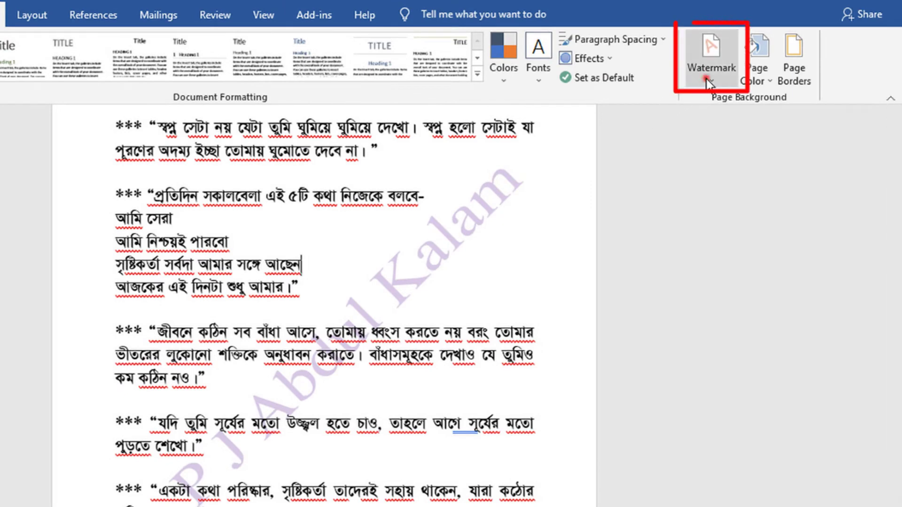
Step: Reopen the custom watermark settings and set the watermark font to SutonnyMJ
left_click(708, 79)
left_click(630, 434)
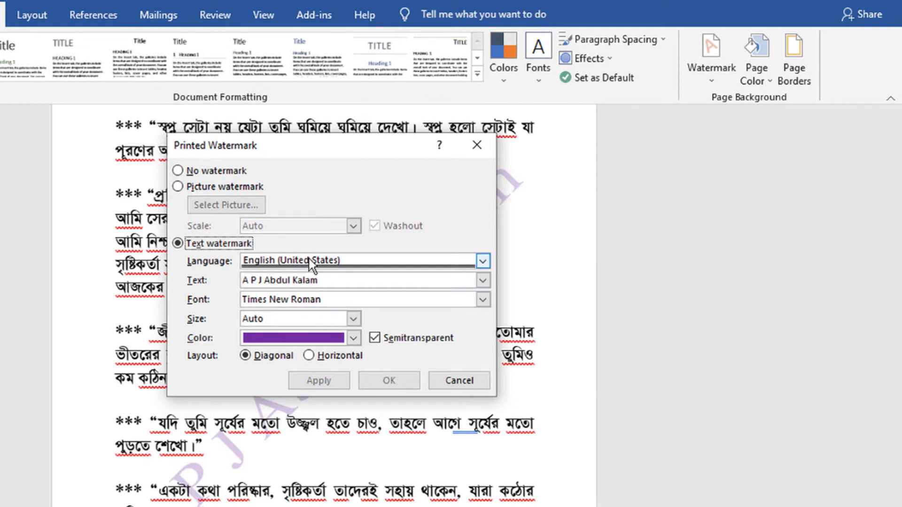
double_click(327, 281)
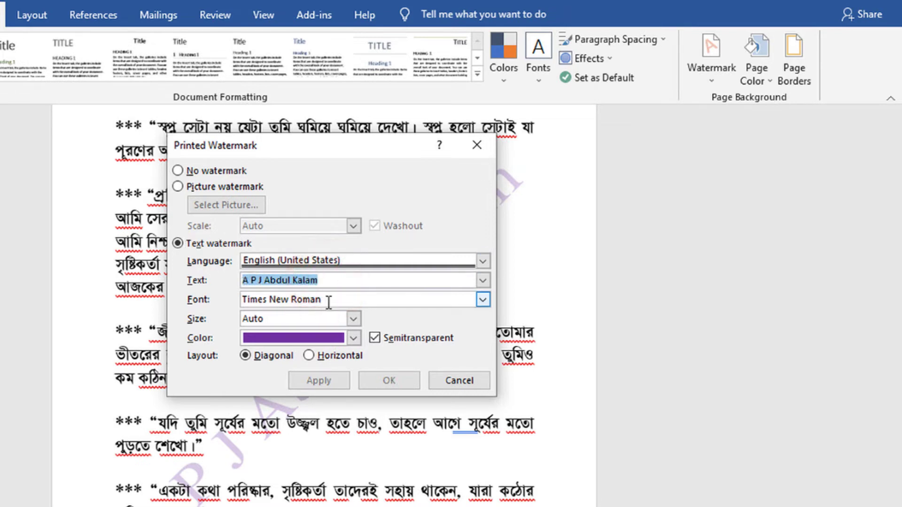
left_click(329, 301)
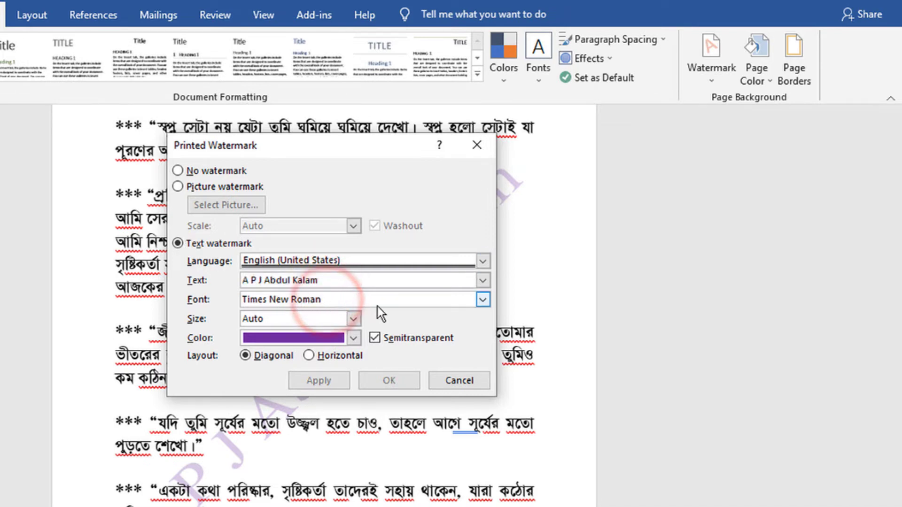
left_click(483, 301)
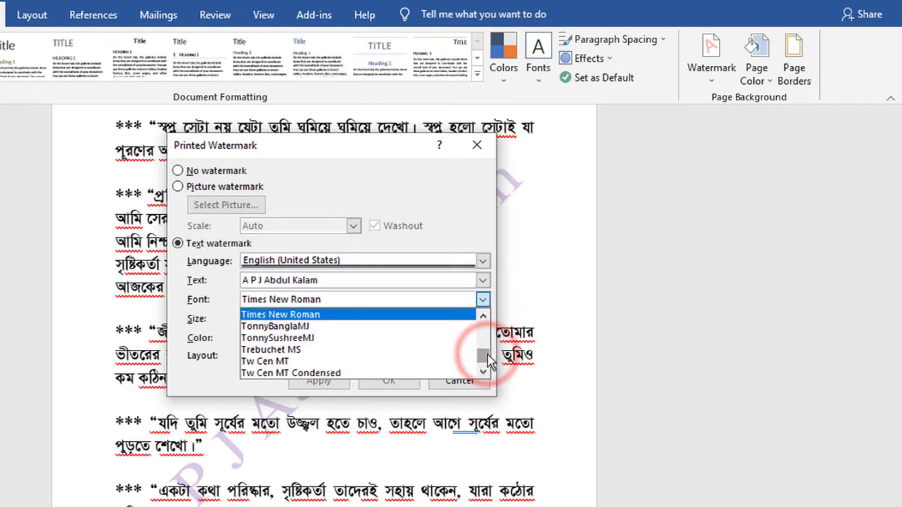
left_click_drag(486, 354, 487, 359)
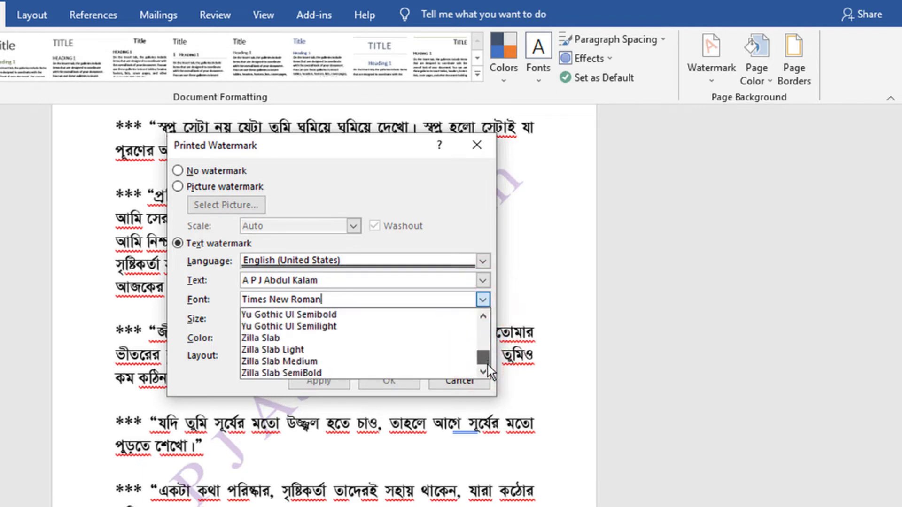
scroll(411, 342, "up", 4)
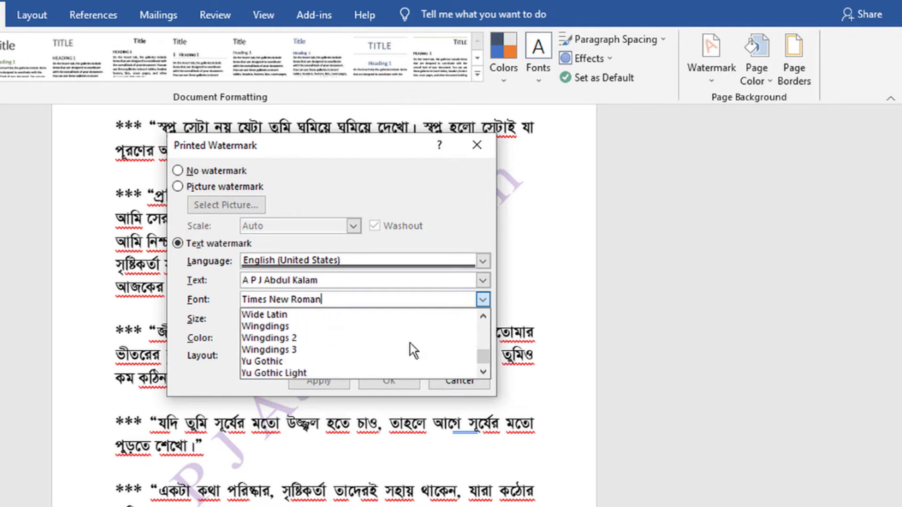
scroll(410, 342, "up", 4)
scroll(396, 340, "up", 5)
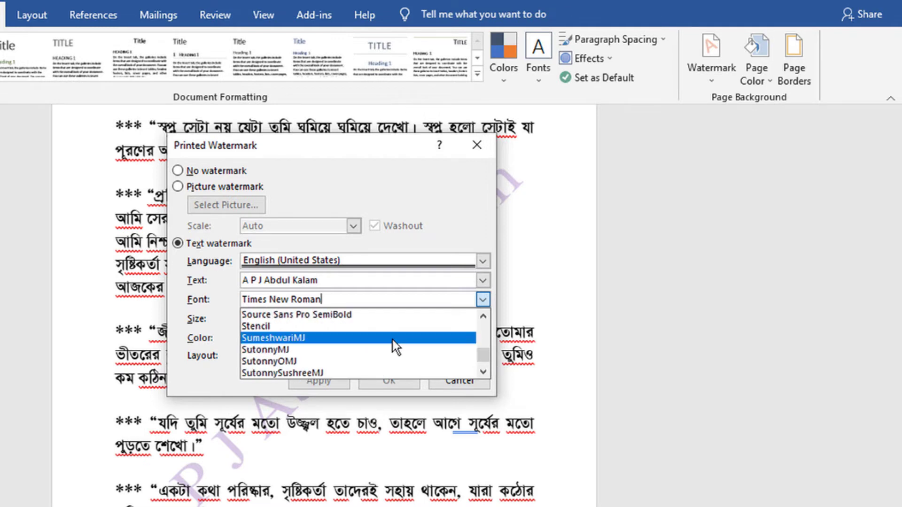
left_click(314, 351)
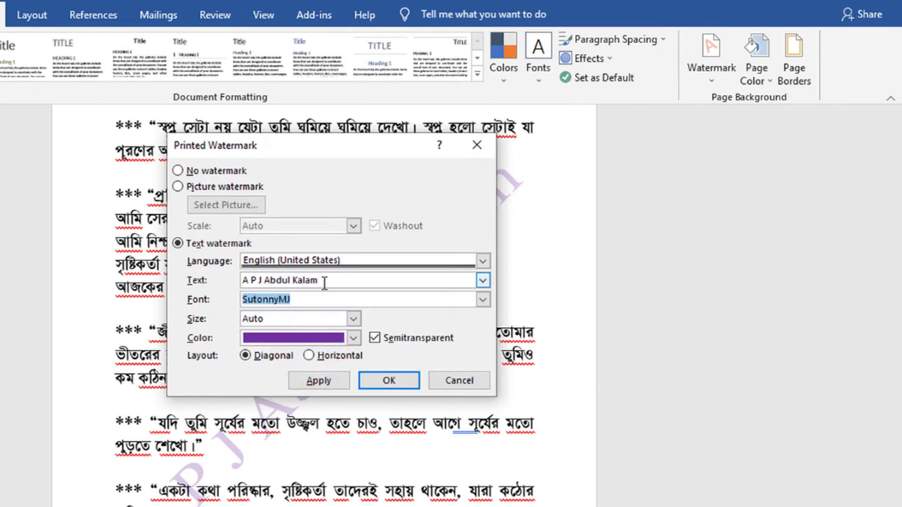
Step: Paste the Bijoy-encoded Bangla name এ পি জে আব্দুল কালাম as the watermark text and confirm
left_click_drag(324, 282, 243, 281)
right_click(276, 275)
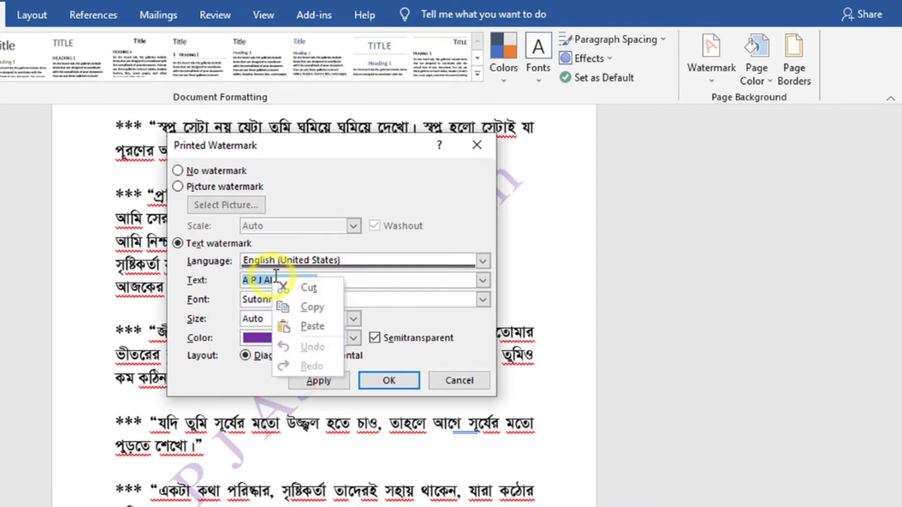
left_click(306, 324)
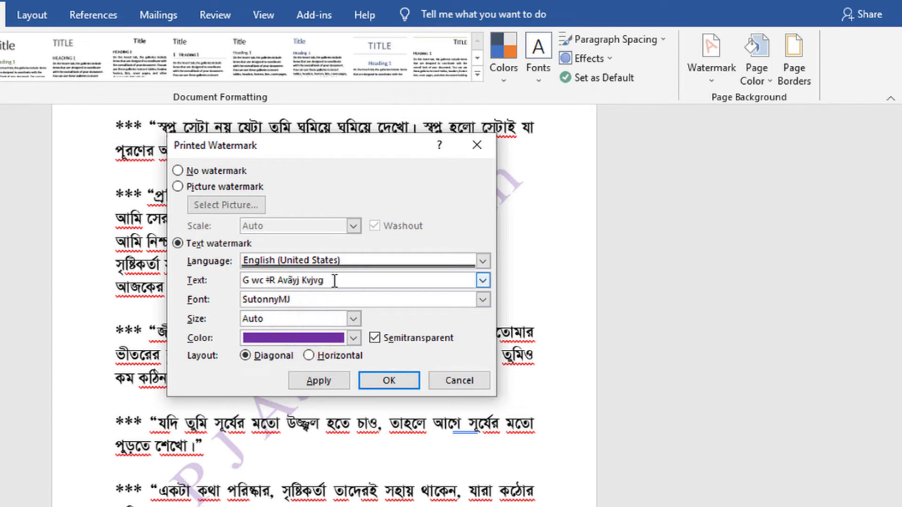
left_click(398, 385)
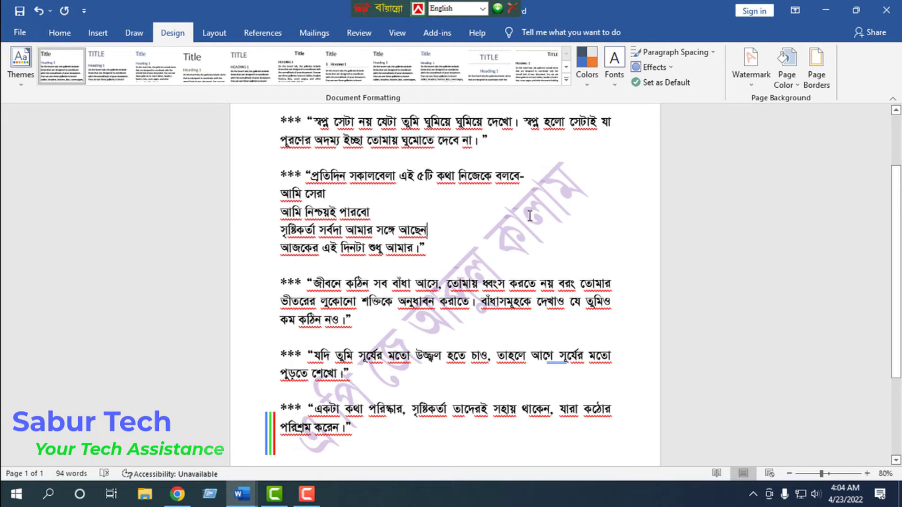
Step: Switch the custom watermark to Picture watermark and bring up the picture source choices
left_click(751, 83)
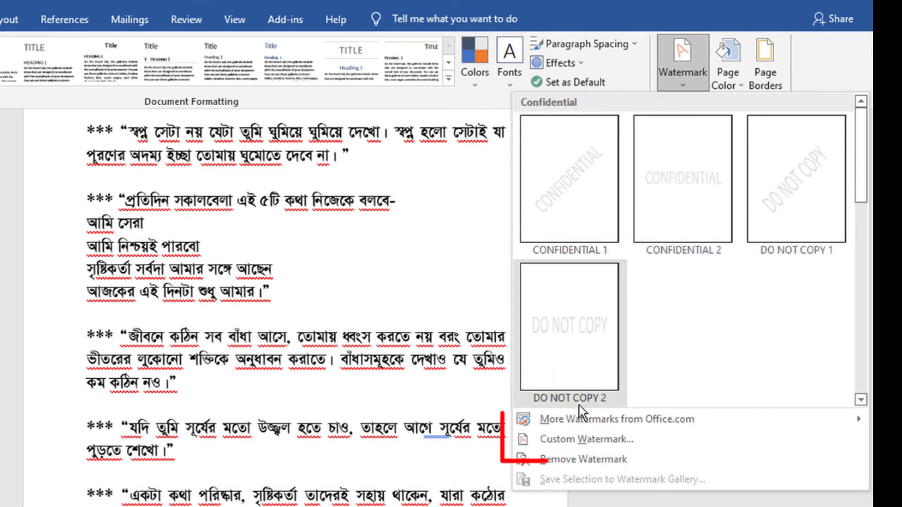
left_click(591, 442)
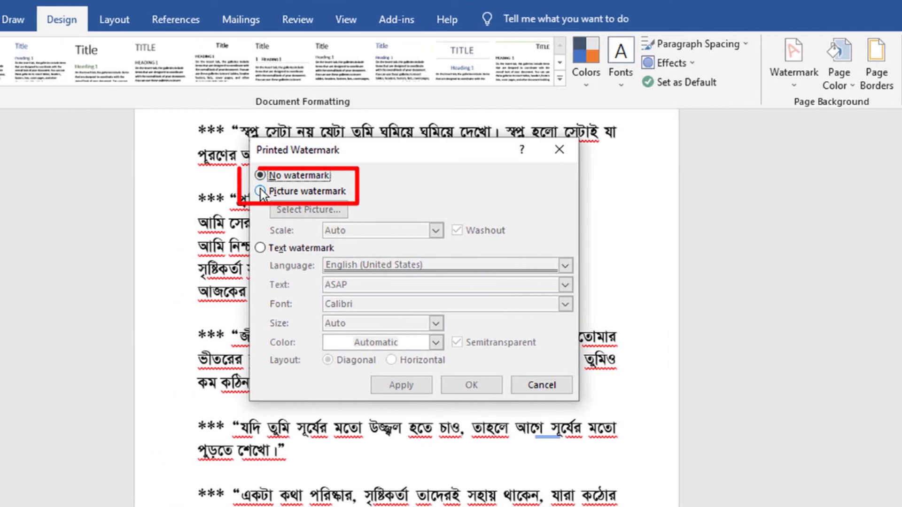
left_click(261, 191)
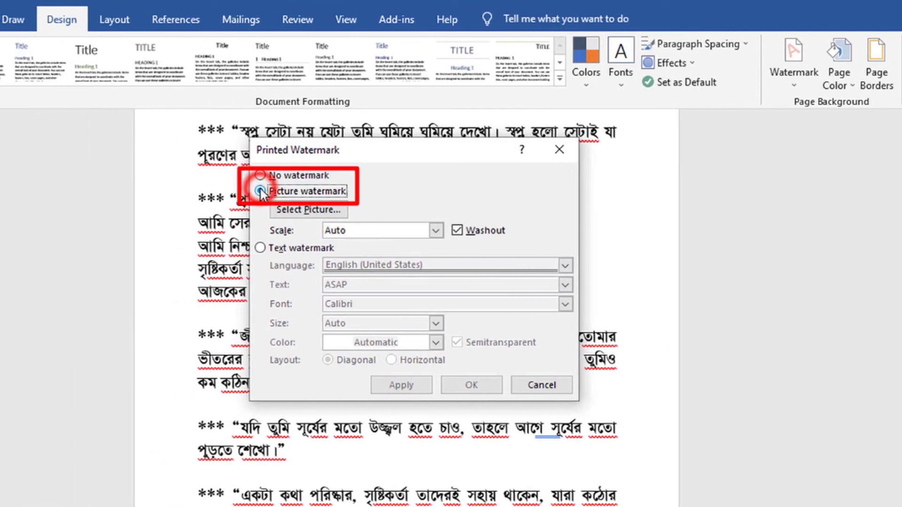
left_click(302, 209)
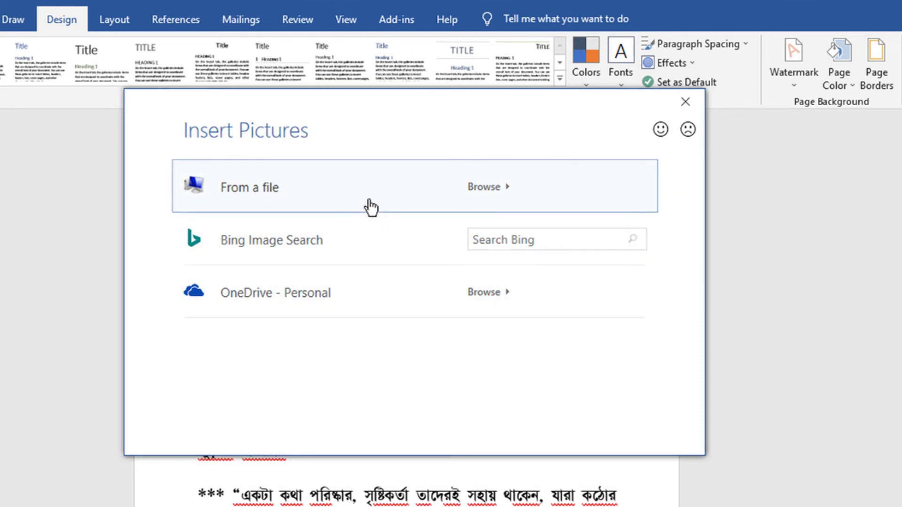
Step: Insert A.P.J_Abdul_Kalam.jpg from the Desktop as the watermark picture, keeping Scale at Auto
left_click(321, 196)
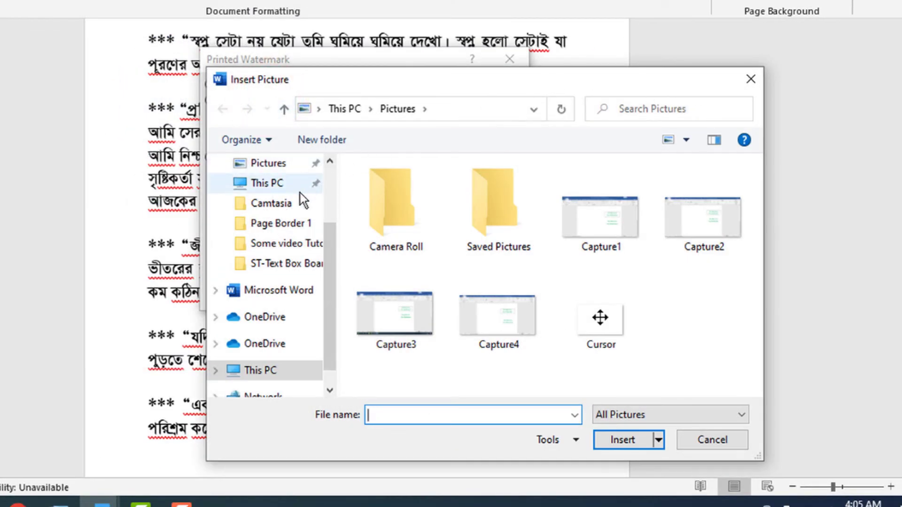
mouse_move(328, 266)
left_mouse_down()
mouse_move(335, 247)
mouse_move(302, 201)
left_mouse_up()
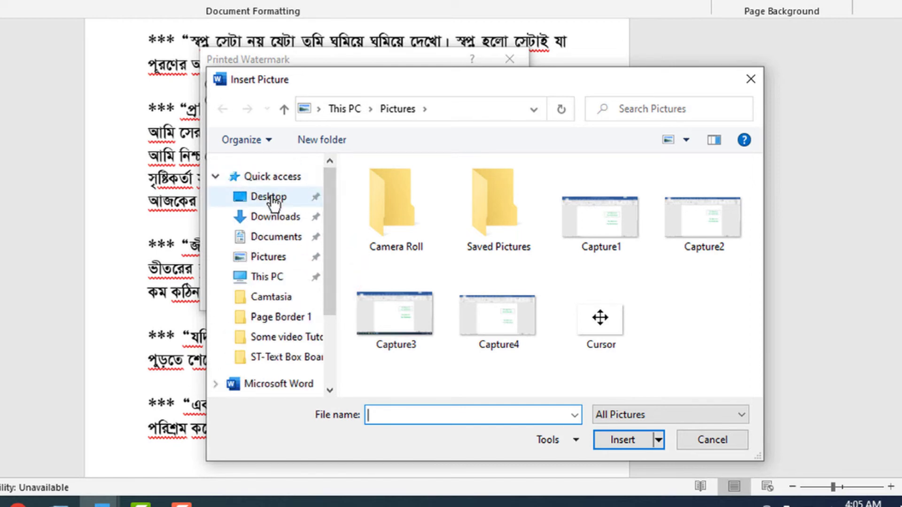
left_click(270, 197)
left_click(387, 214)
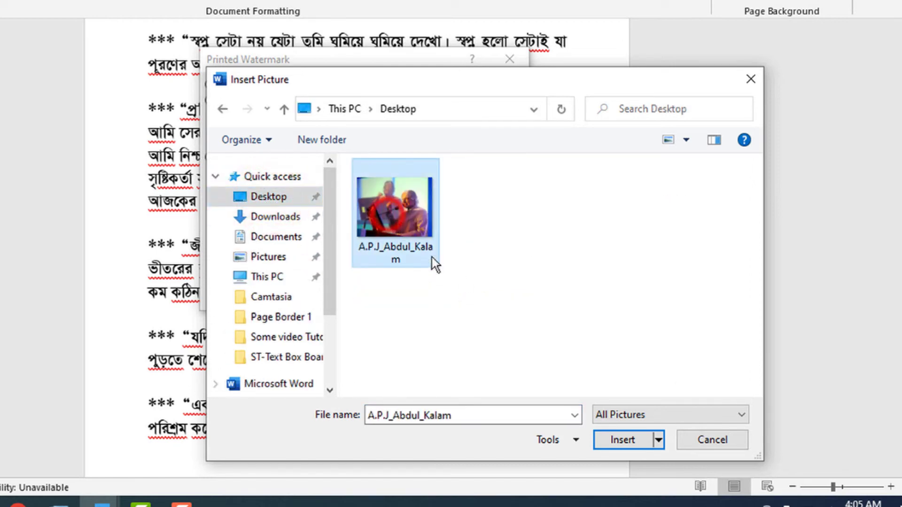
left_click(616, 440)
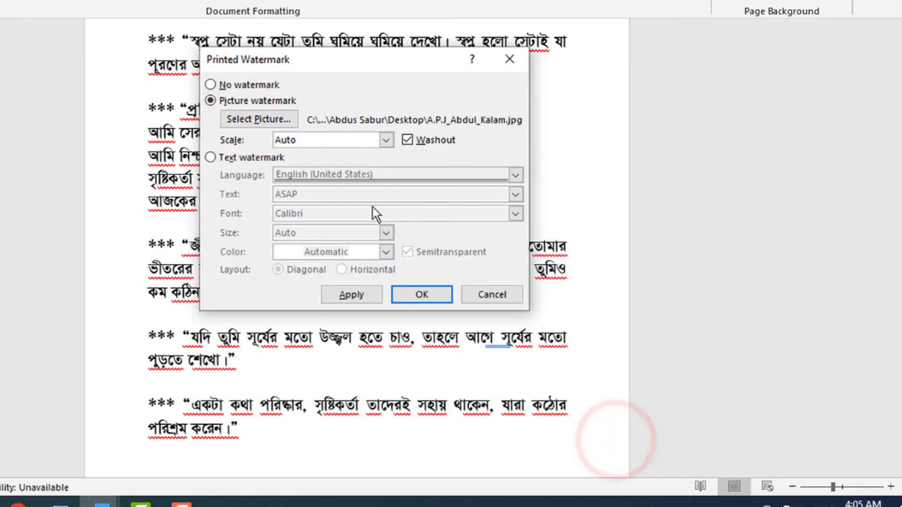
left_click(387, 139)
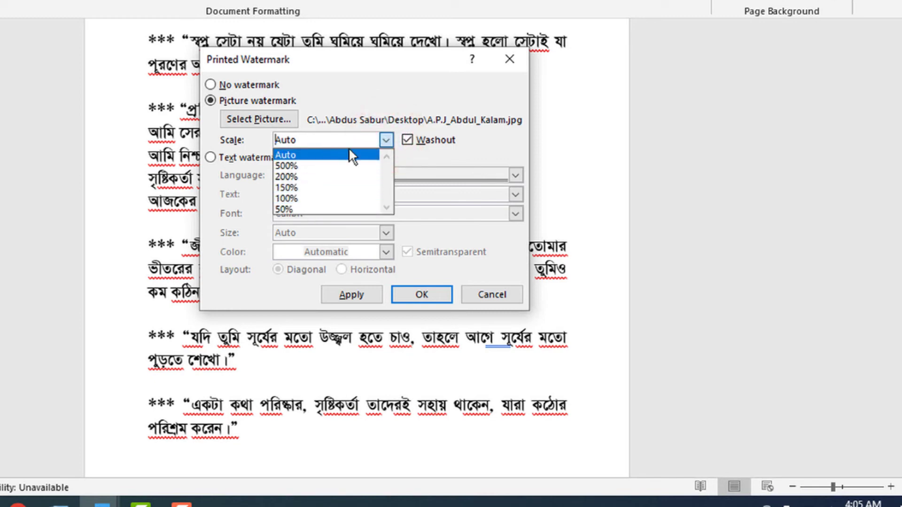
left_click(463, 157)
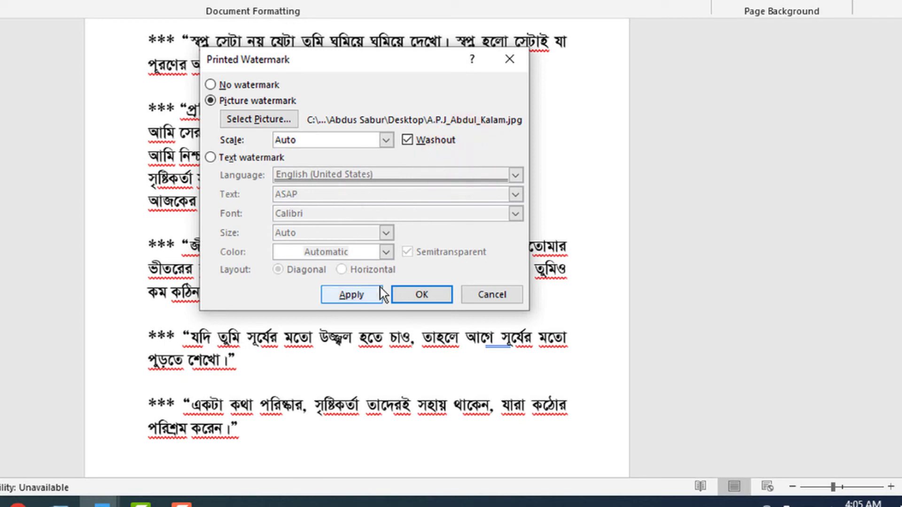
Step: Apply the washed-out Abdul Kalam photo watermark and check it in the print preview
left_click(423, 294)
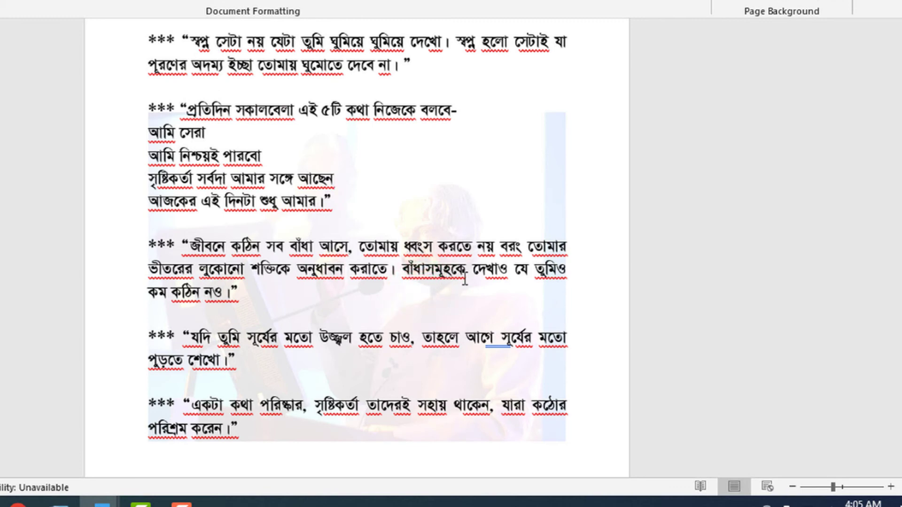
scroll(462, 282, "down", 1)
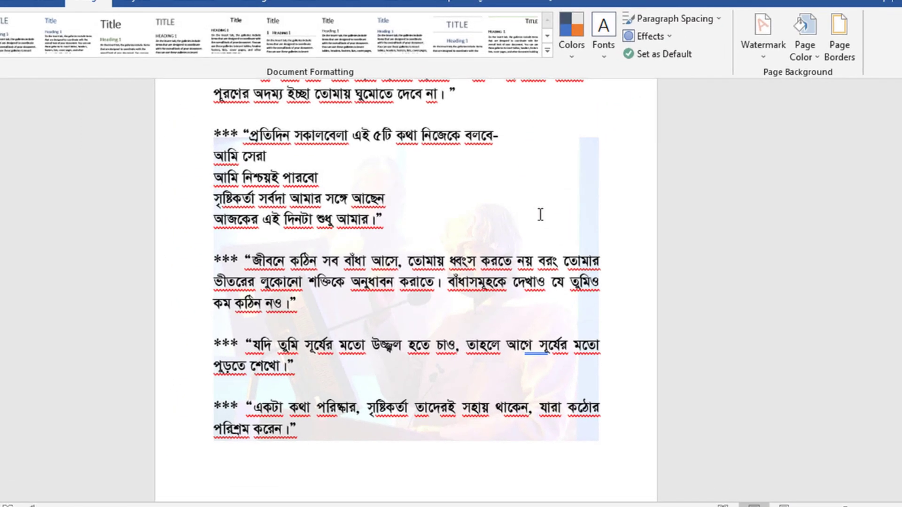
key("ctrl+p")
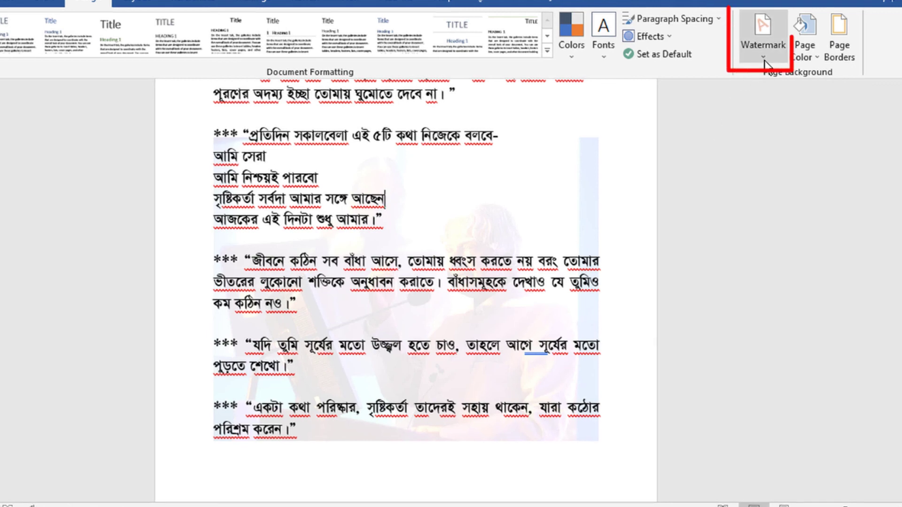
Step: Remove the photo watermark, leaving the quotes on a plain white page
left_click(765, 62)
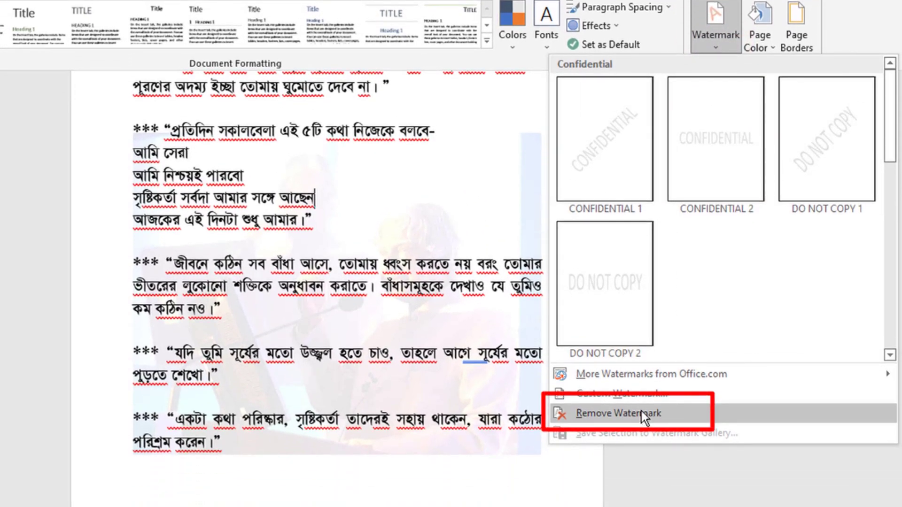
left_click(641, 414)
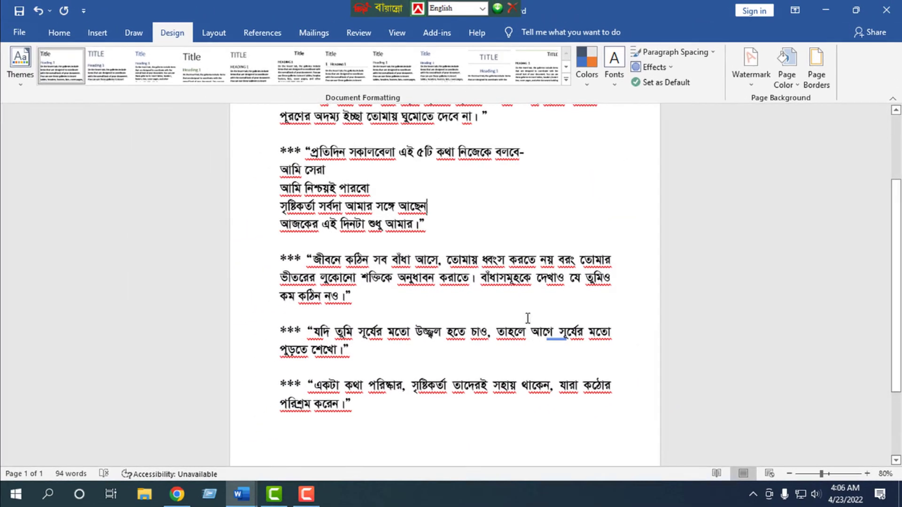